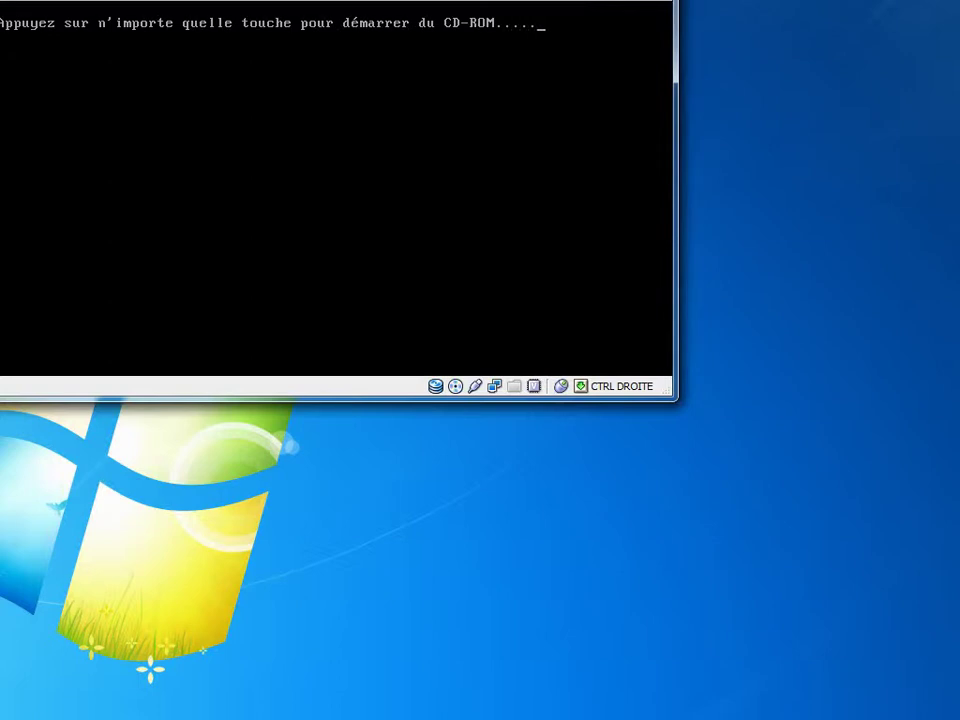
# Continue the Windows Server 2003 setup and enlarge the virtual machine display
pyautogui.press('Return')
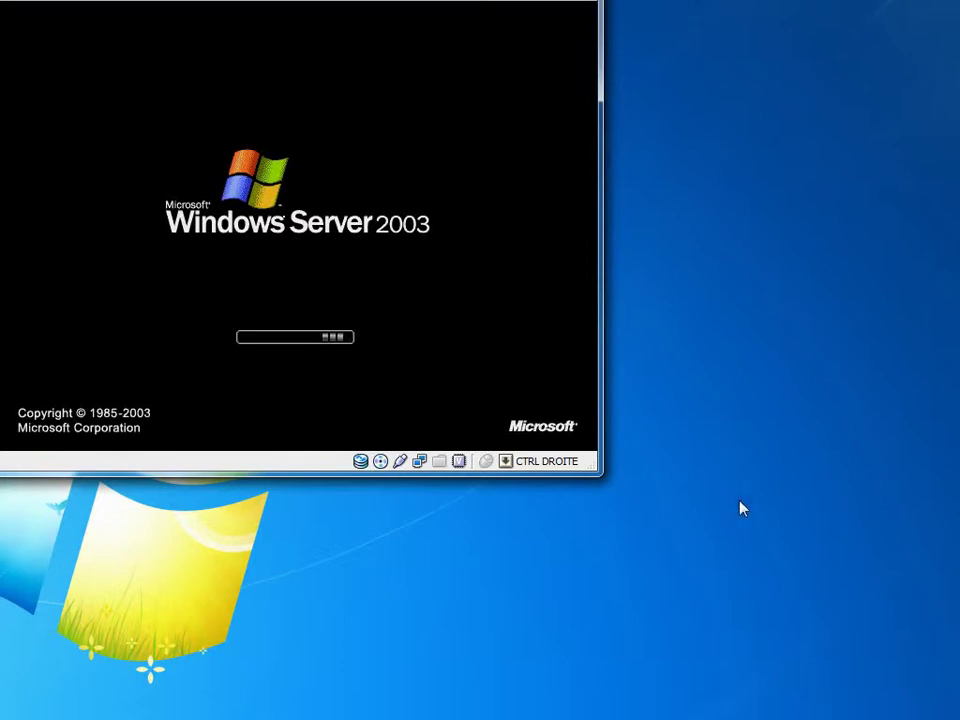
pyautogui.moveTo(604, 473); pyautogui.dragTo(950, 718)
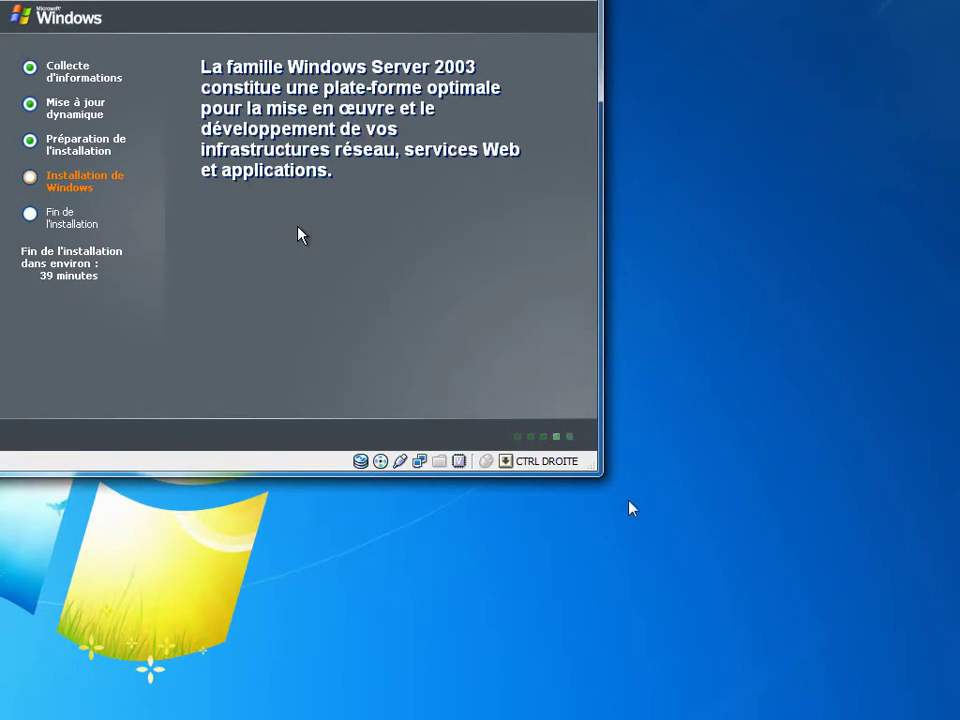
pyautogui.moveTo(594, 466); pyautogui.dragTo(950, 718)
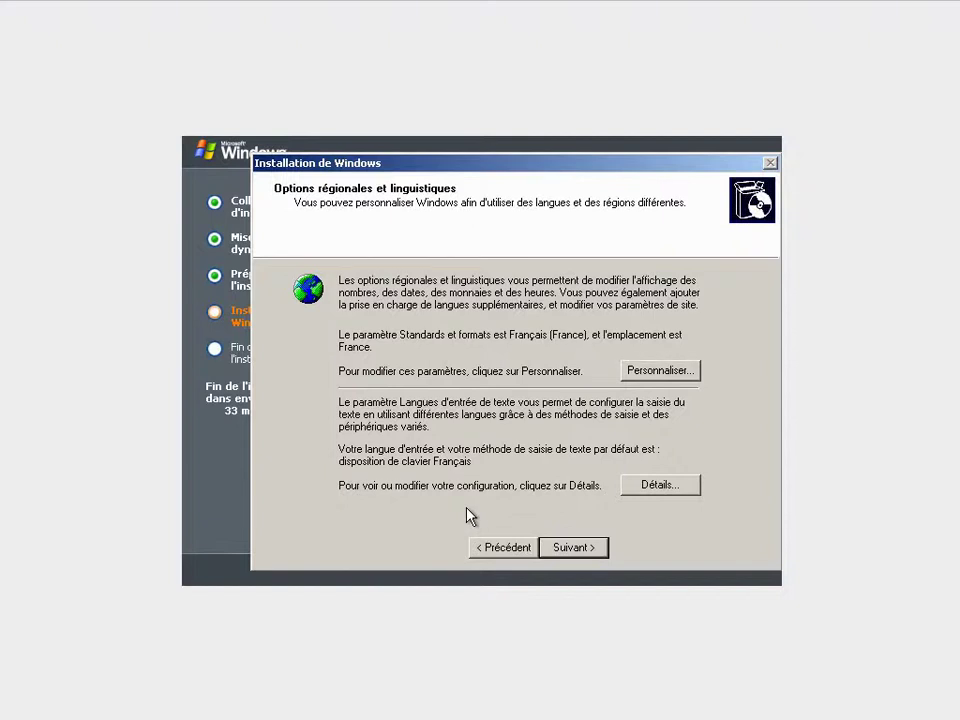
# Accept the default regional and language options, and enter MyOrg as both the name and the organisation
pyautogui.click(555, 548)
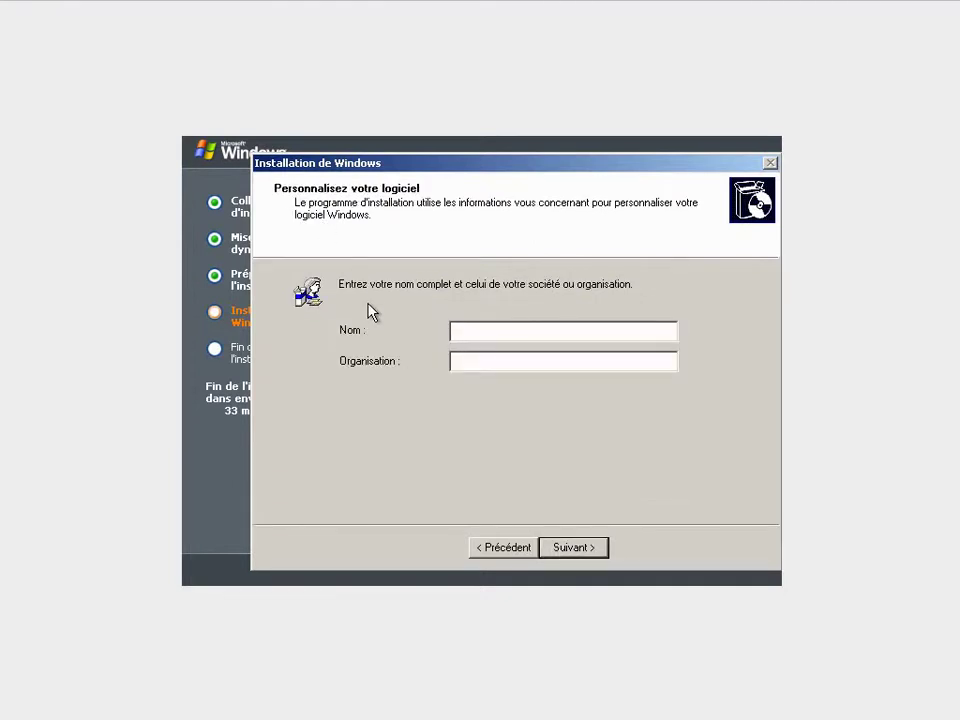
pyautogui.write('MyOrg')
pyautogui.press('Tab')
pyautogui.write('MyOrg')
pyautogui.click(579, 548)
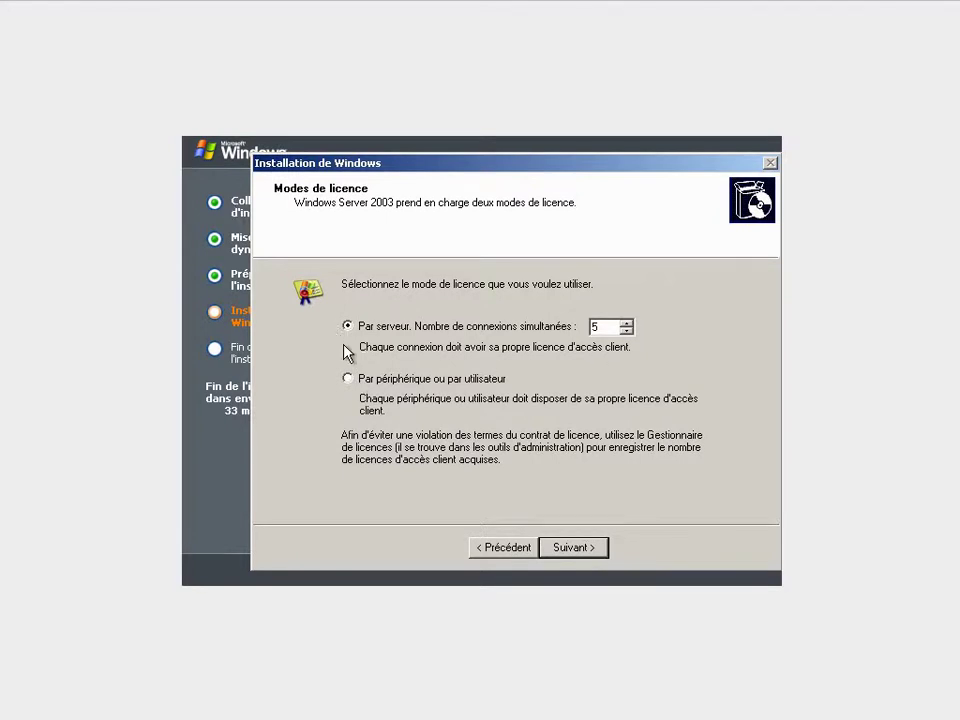
# Choose the per-device or per-user licence mode and name the computer MYSERVER
pyautogui.click(347, 379)
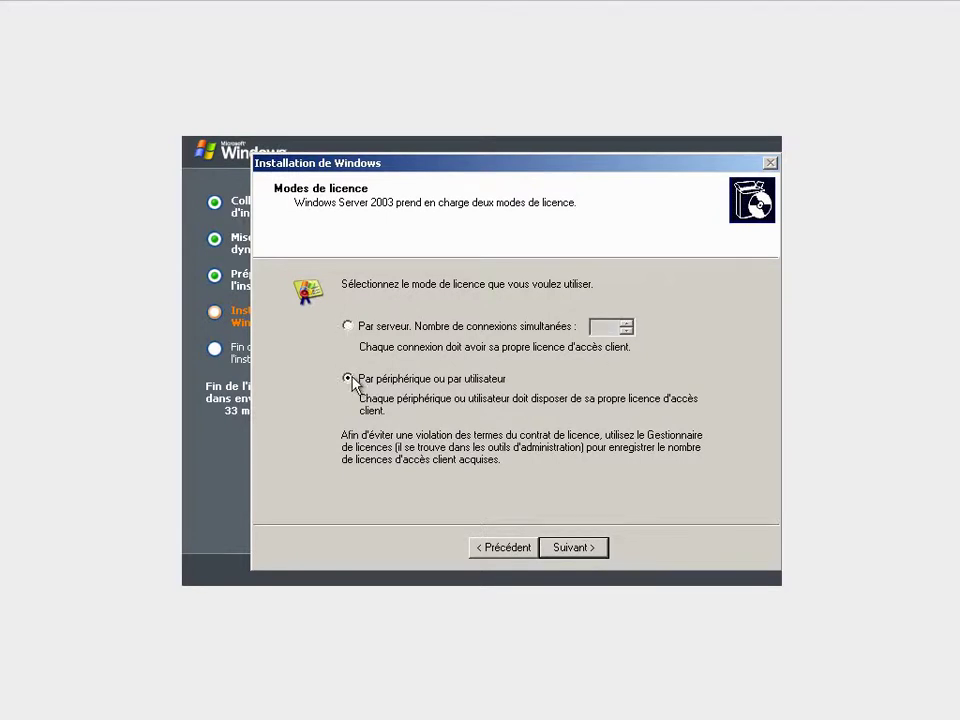
pyautogui.click(571, 550)
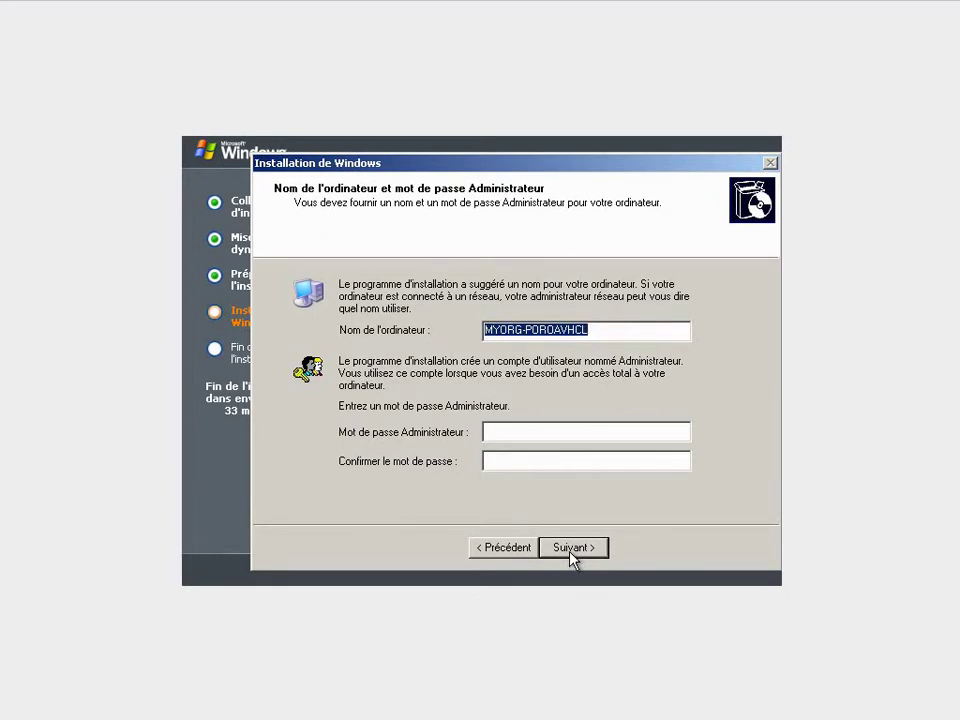
pyautogui.write('MYSERV')
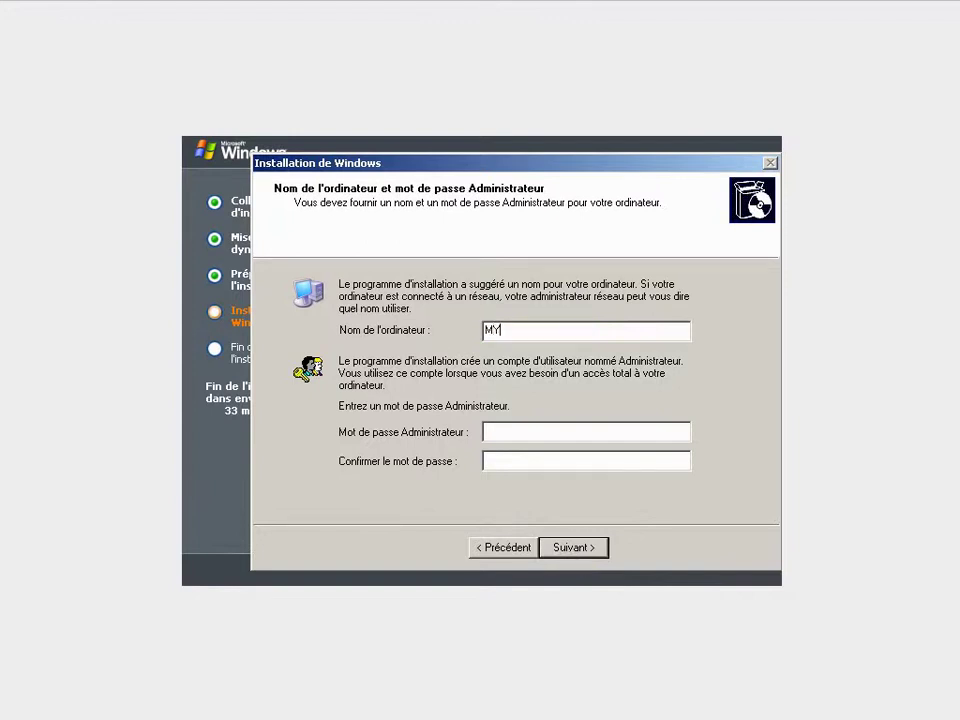
pyautogui.write('ER')
pyautogui.click(486, 431)
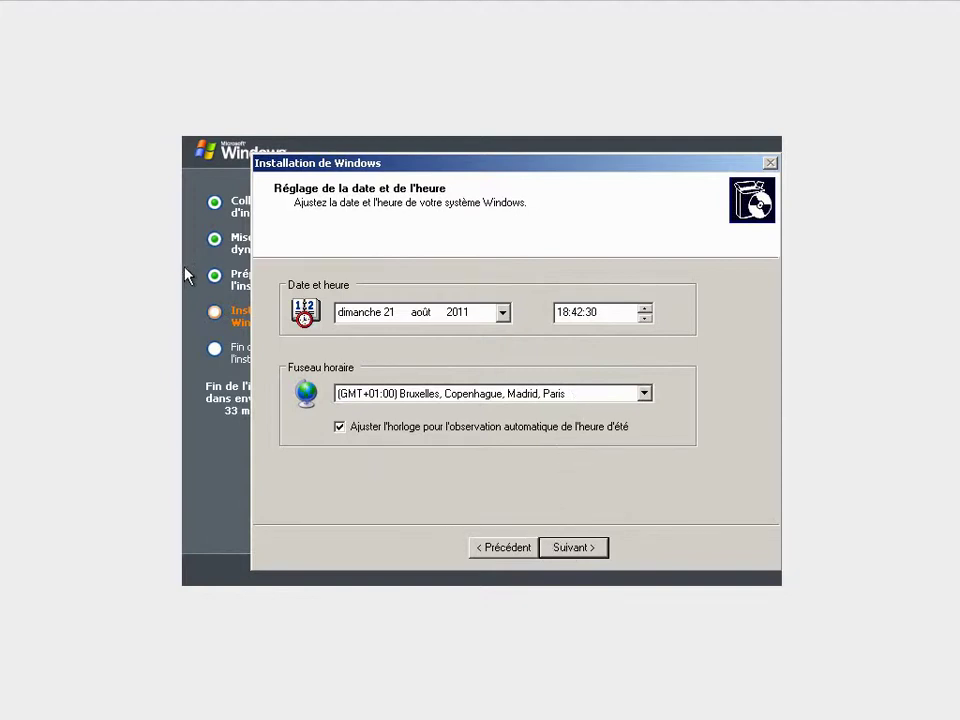
# Accept the proposed date, time and time zone, the default network settings and membership of the WORKGROUP workgroup
pyautogui.click(562, 546)
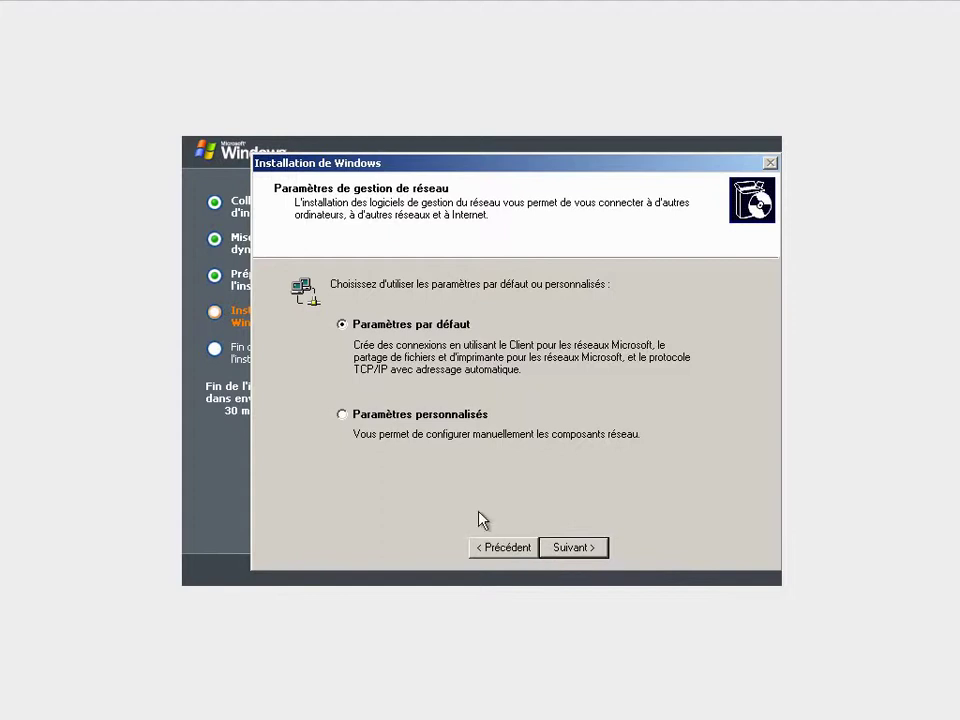
pyautogui.click(577, 548)
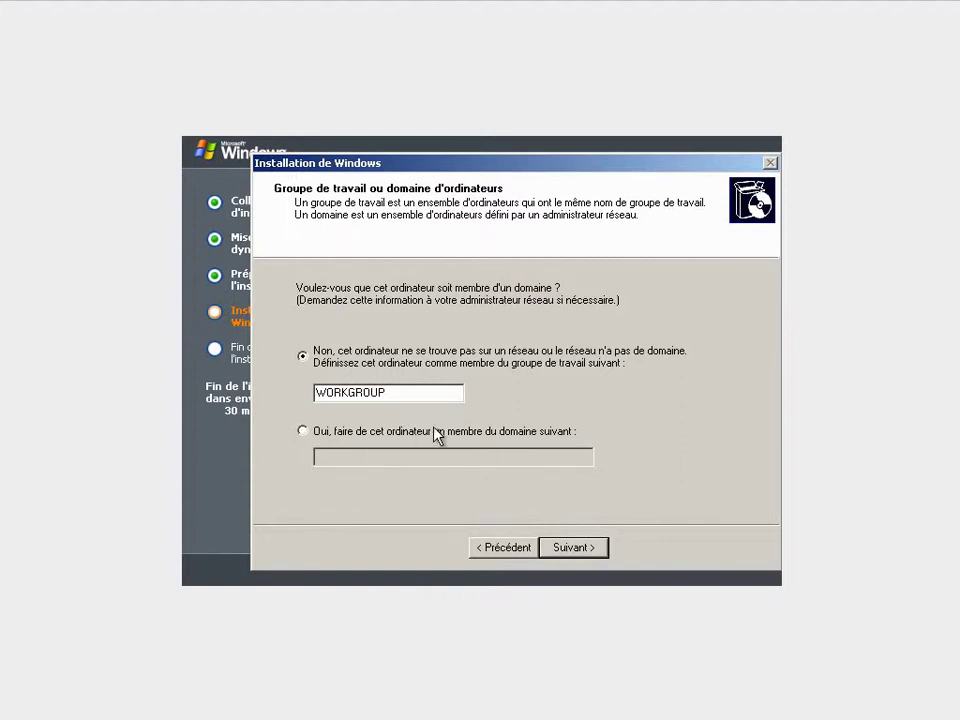
pyautogui.click(594, 545)
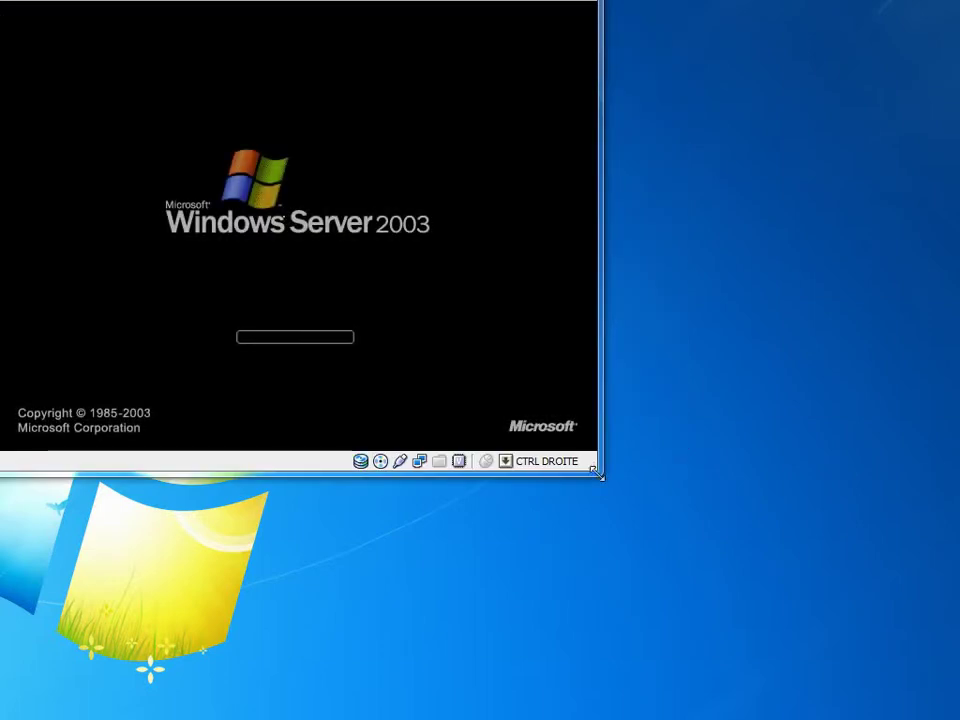
# Show the virtual machine in full screen and log on to Windows with the Administrateur account
pyautogui.moveTo(598, 477); pyautogui.dragTo(810, 661)
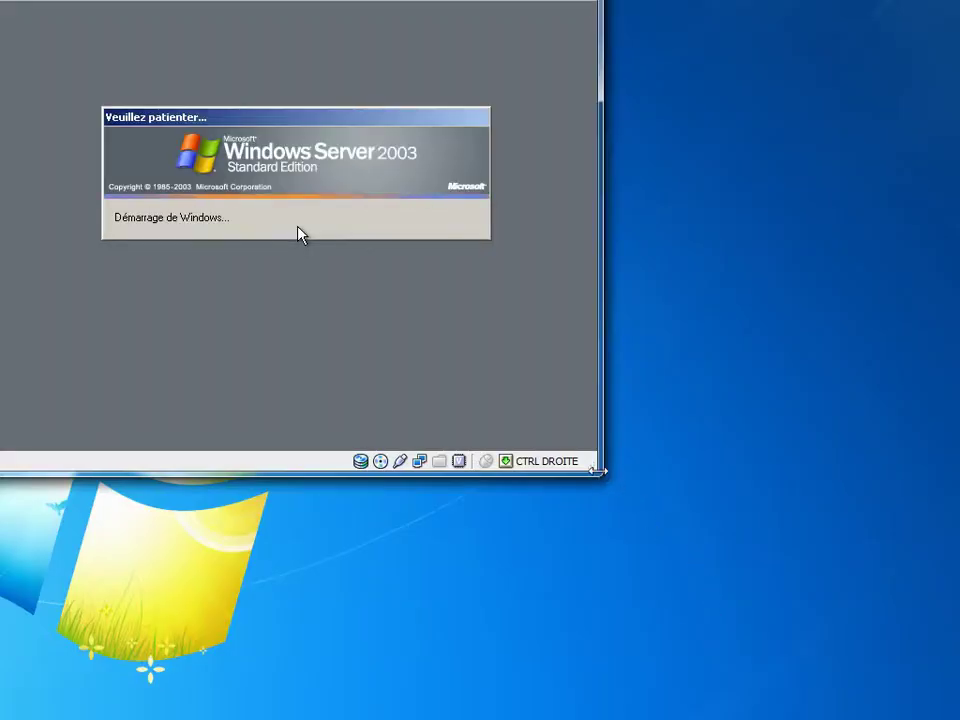
pyautogui.hotkey('ctrl', 'f')
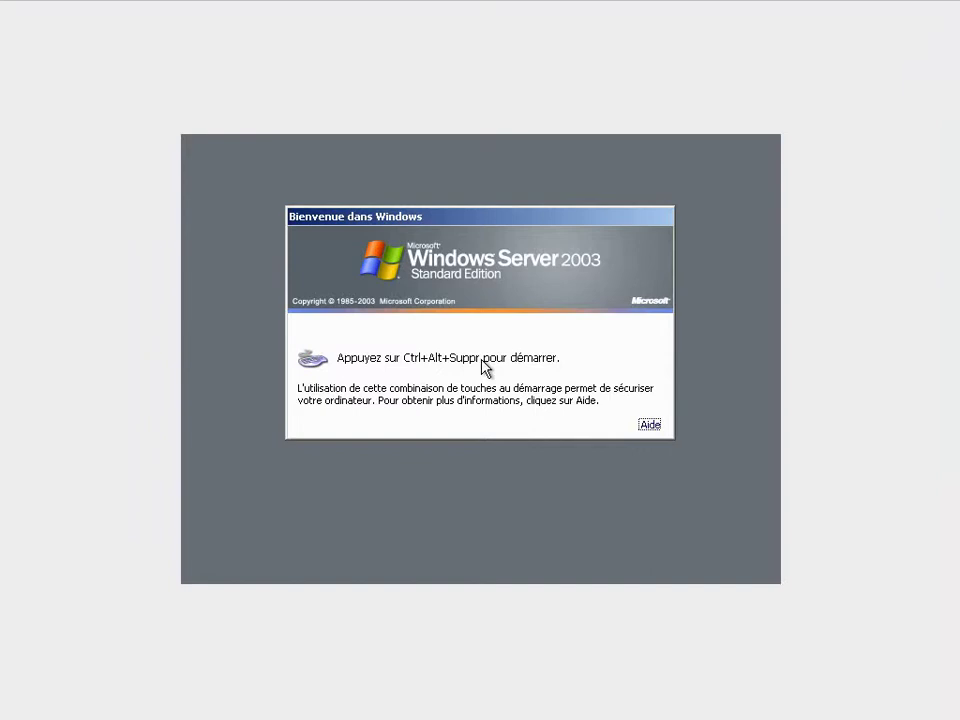
pyautogui.hotkey('ctrl', 'alt', 'Delete')
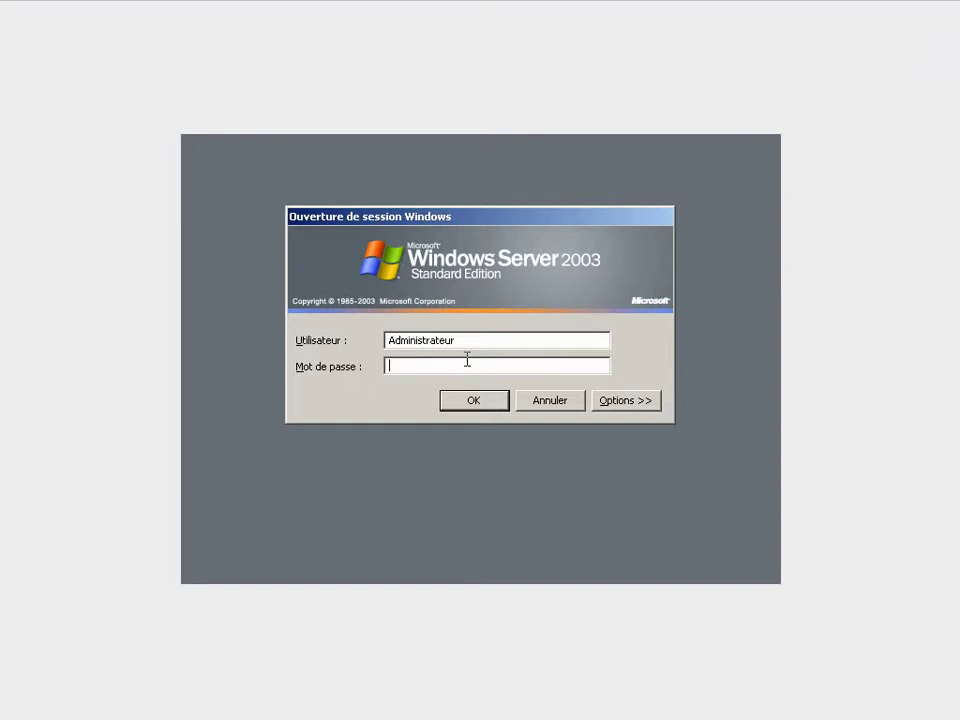
pyautogui.press('Return')
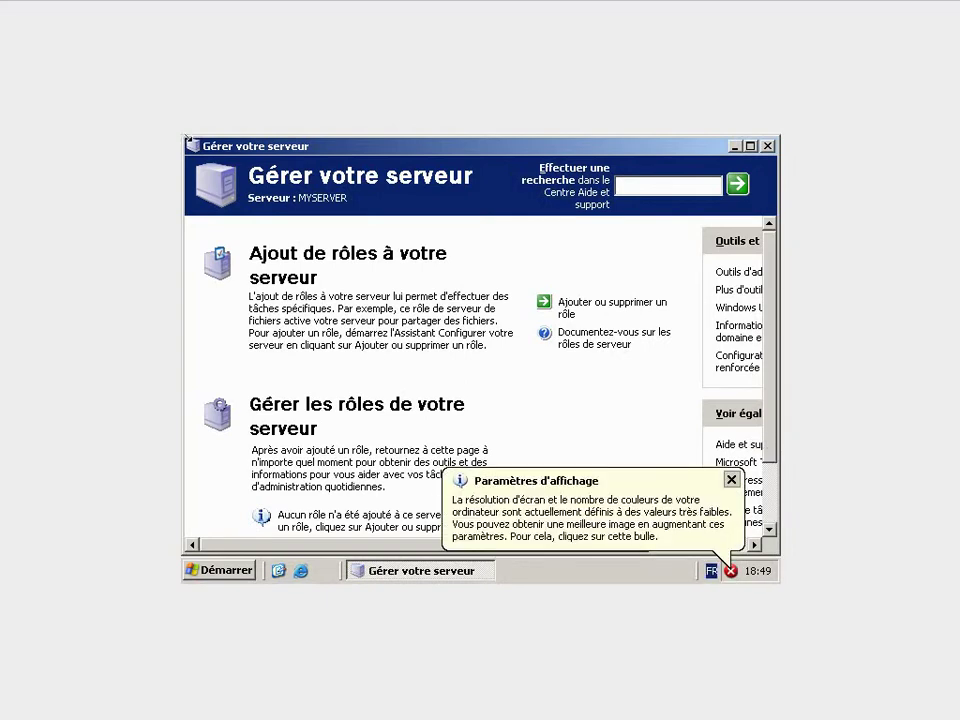
# Dismiss the display settings notification, stop the Gérer votre serveur page from appearing at logon, and close that page
pyautogui.click(733, 481)
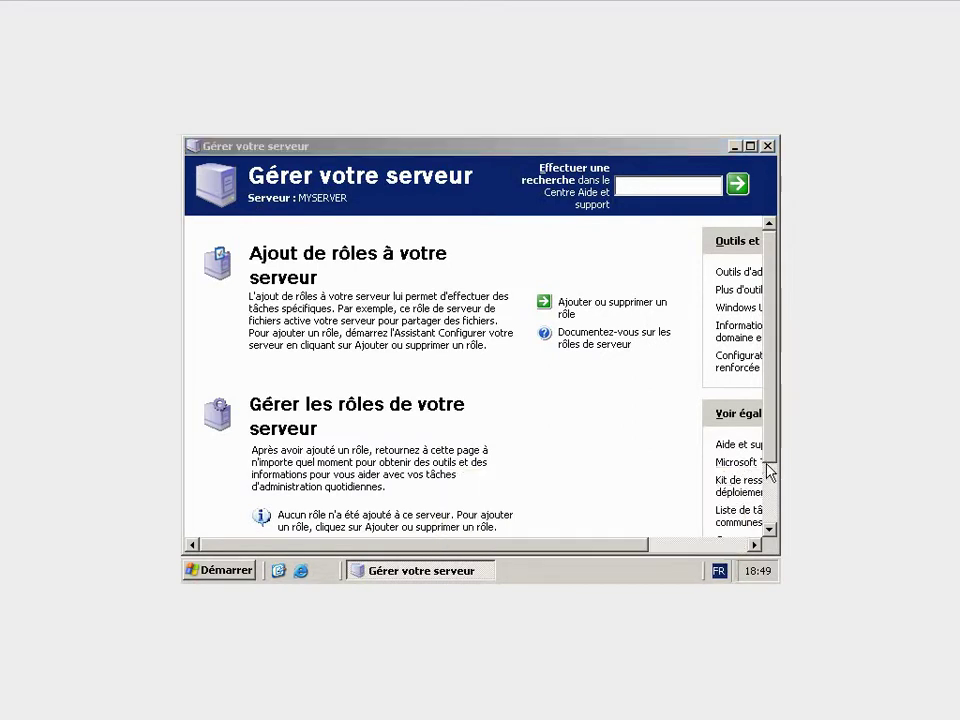
pyautogui.scroll(-3, 768, 483)
pyautogui.click(254, 517)
pyautogui.click(733, 545)
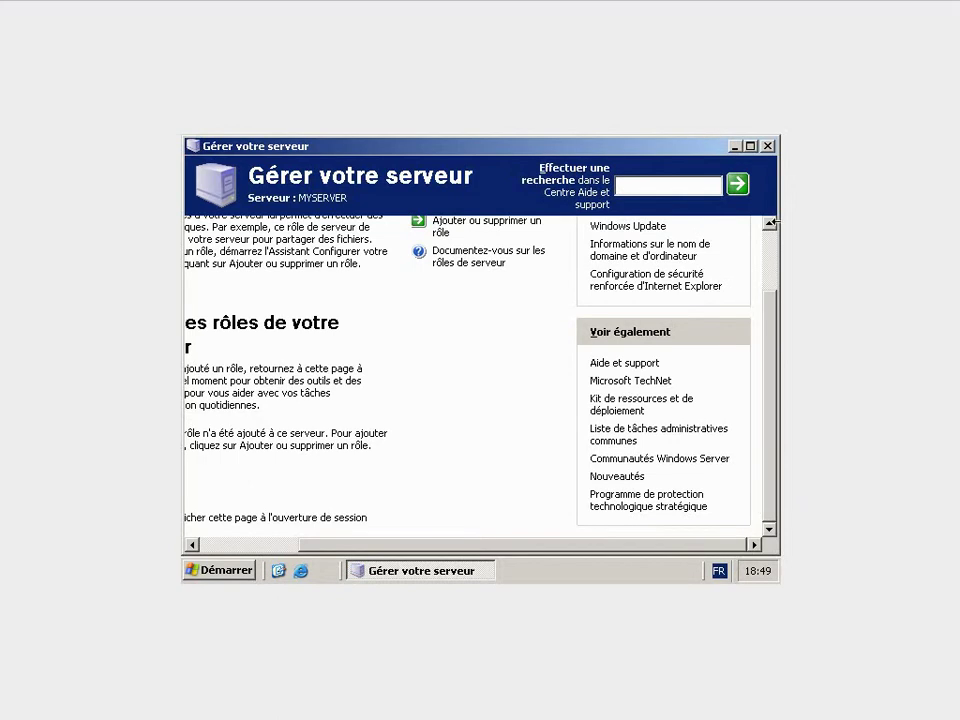
pyautogui.scroll(3, 768, 208)
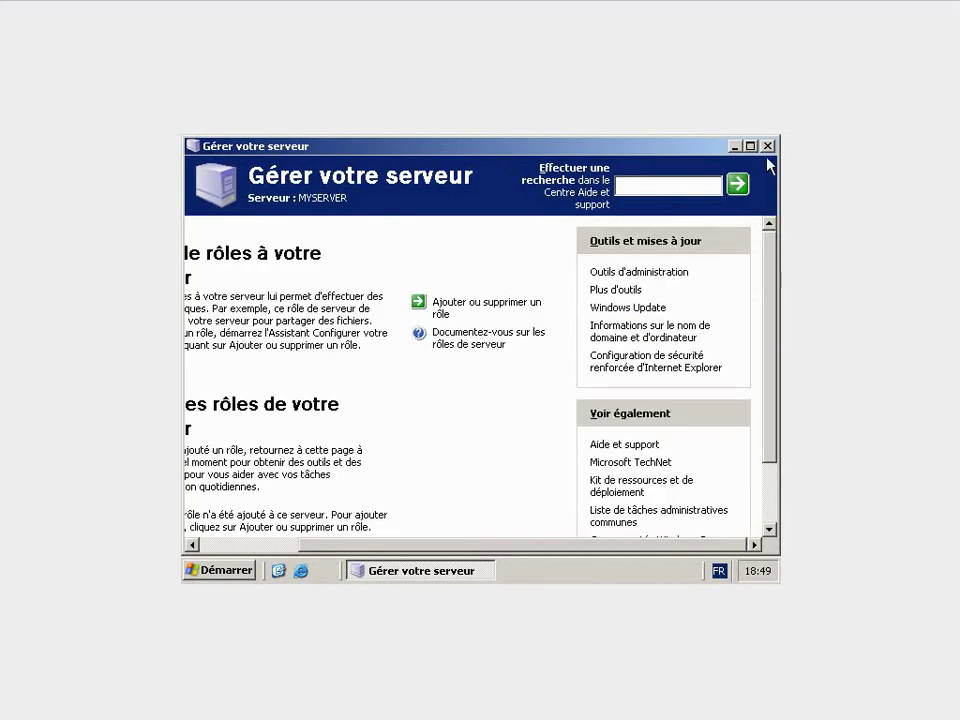
pyautogui.click(767, 146)
# Set the screen resolution to 1024 by 768 pixels in the display properties and keep the new setting
pyautogui.rightClick(365, 281)
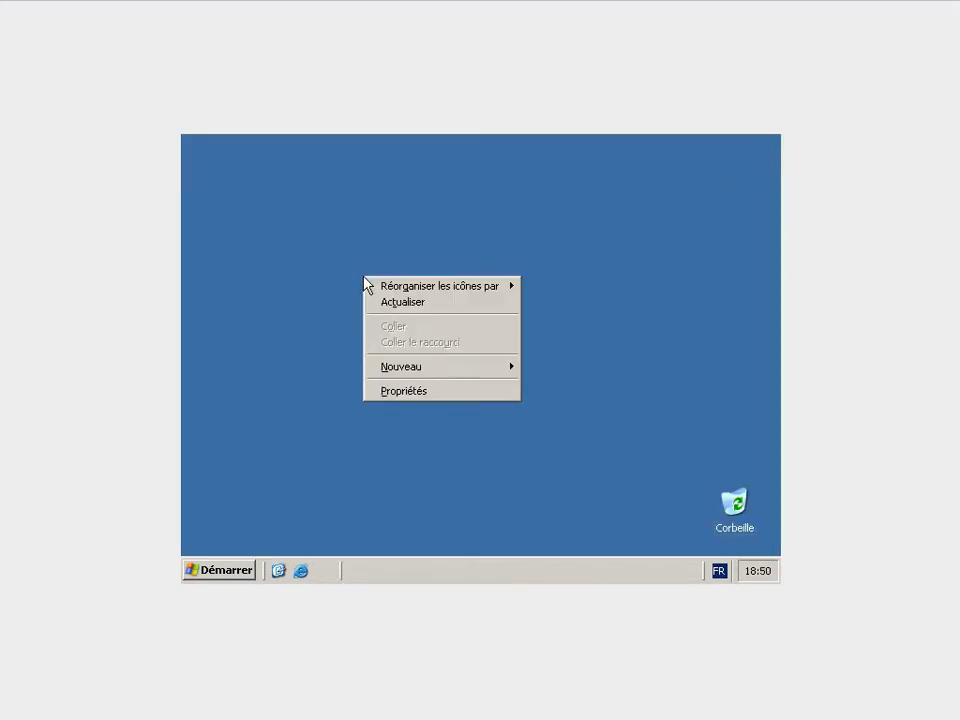
pyautogui.click(398, 392)
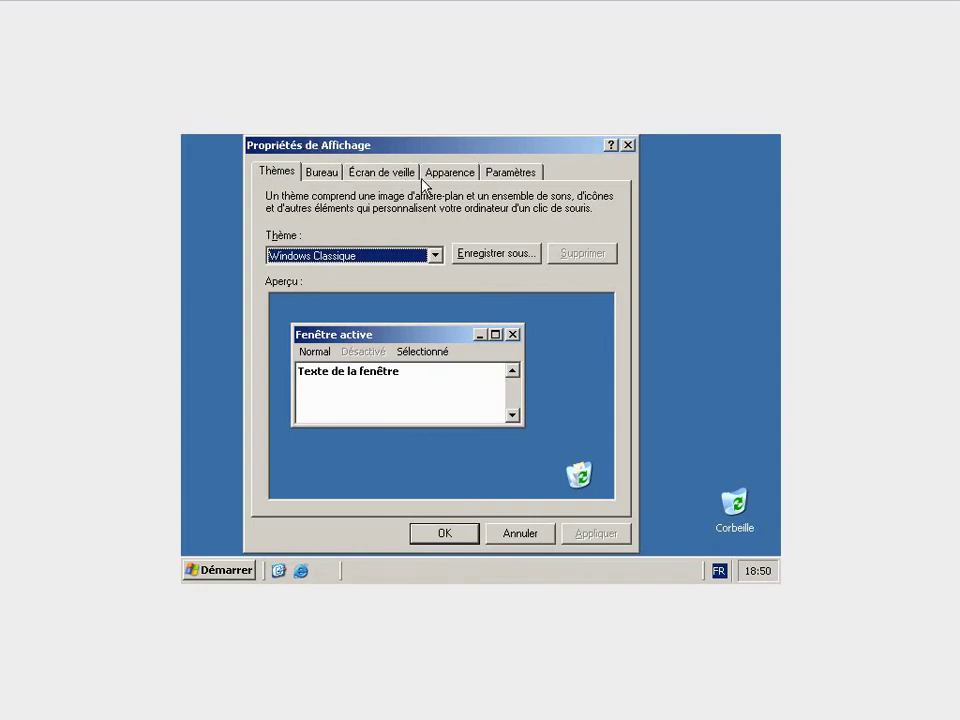
pyautogui.click(491, 178)
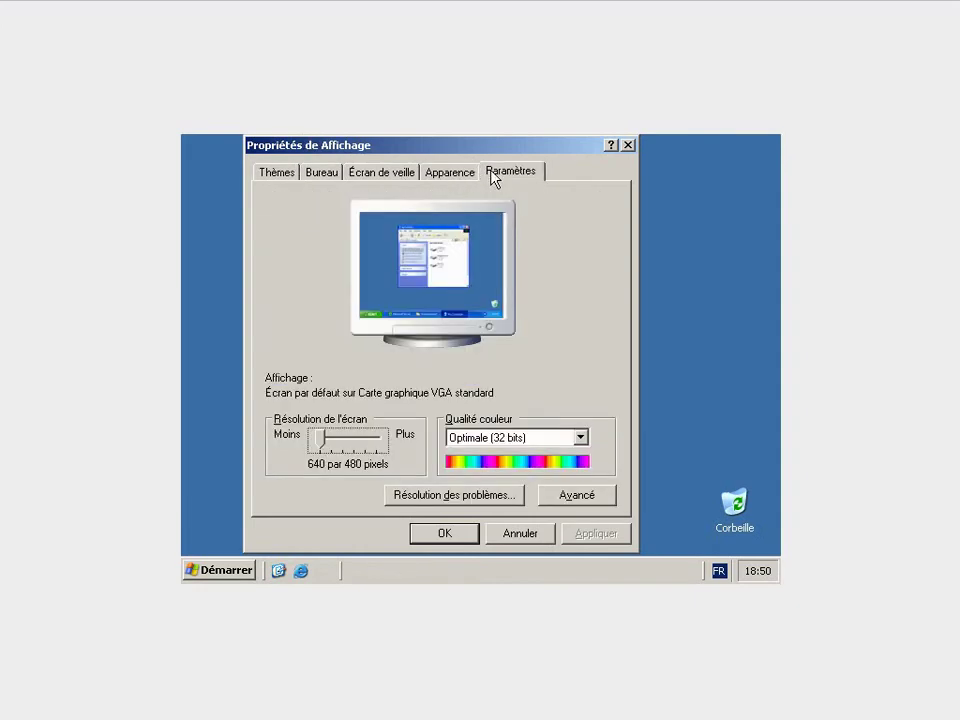
pyautogui.click(354, 452)
pyautogui.click(354, 452)
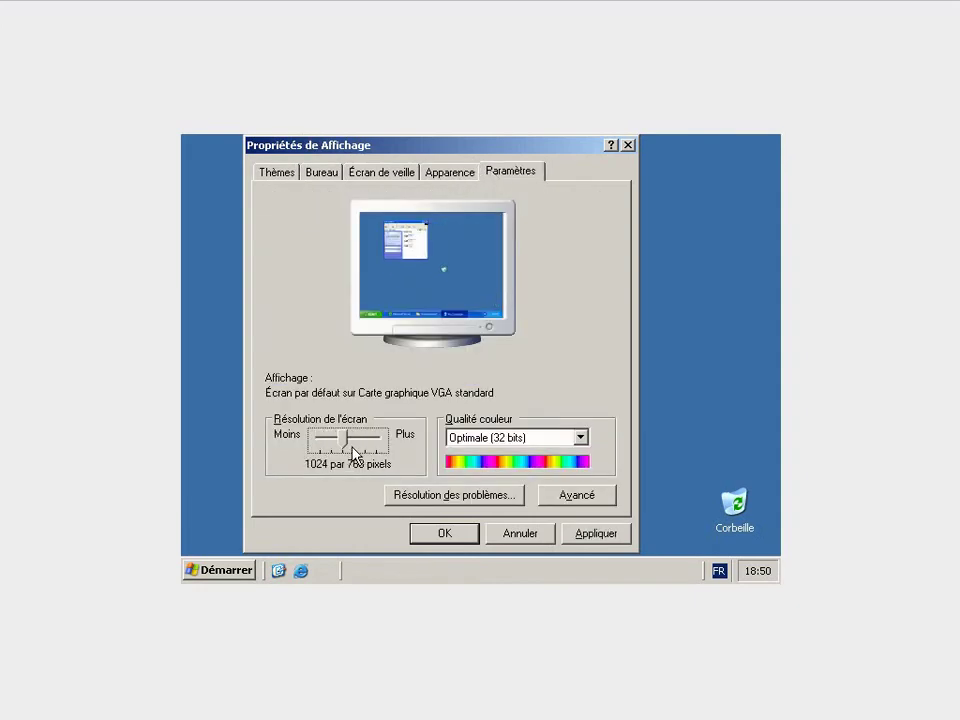
pyautogui.click(612, 541)
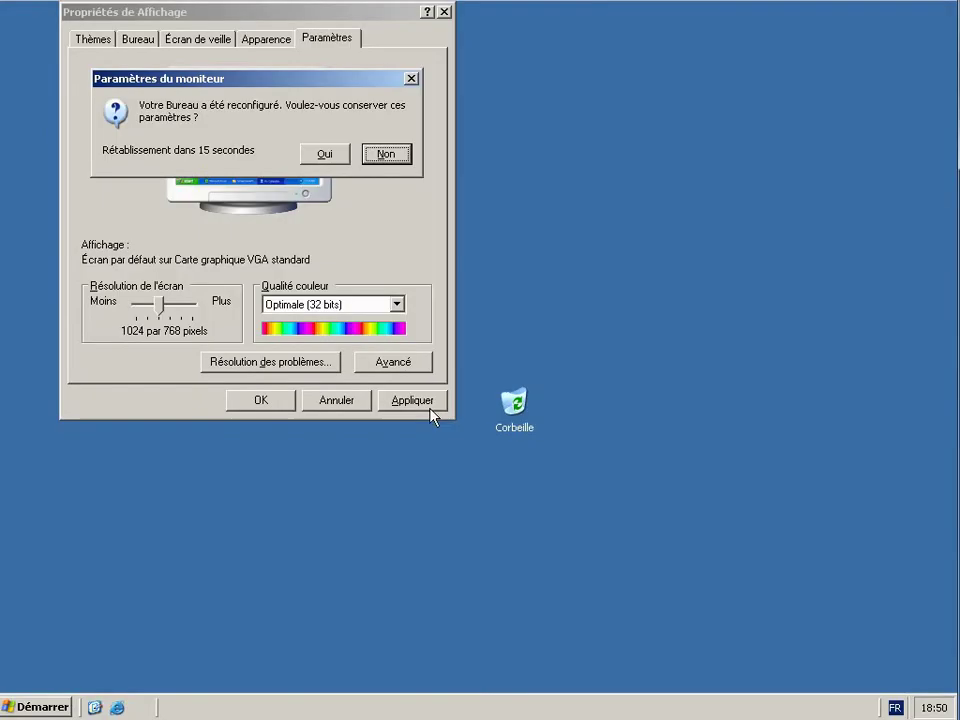
pyautogui.click(326, 156)
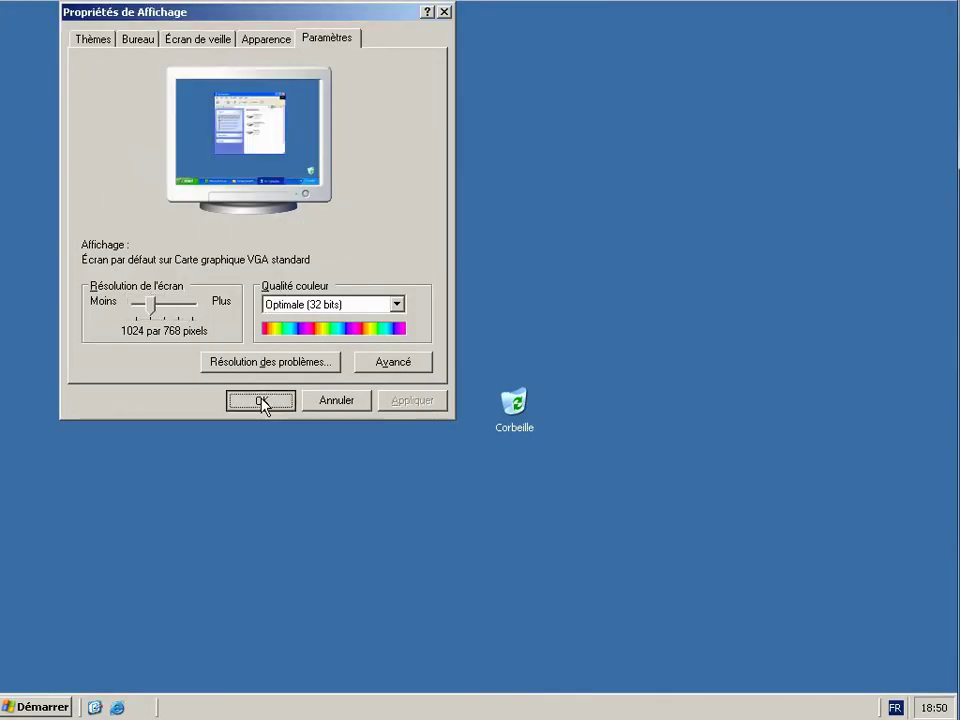
pyautogui.click(261, 400)
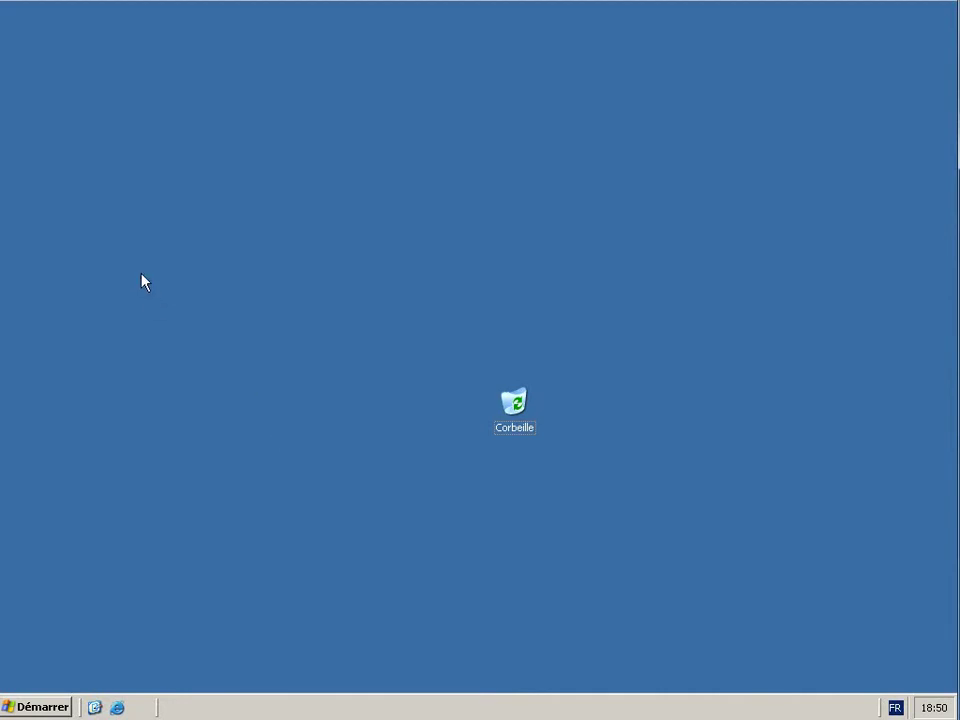
# Add the Mes documents, Poste de travail, Favoris réseau and Internet Explorer icons to the desktop
pyautogui.rightClick(118, 181)
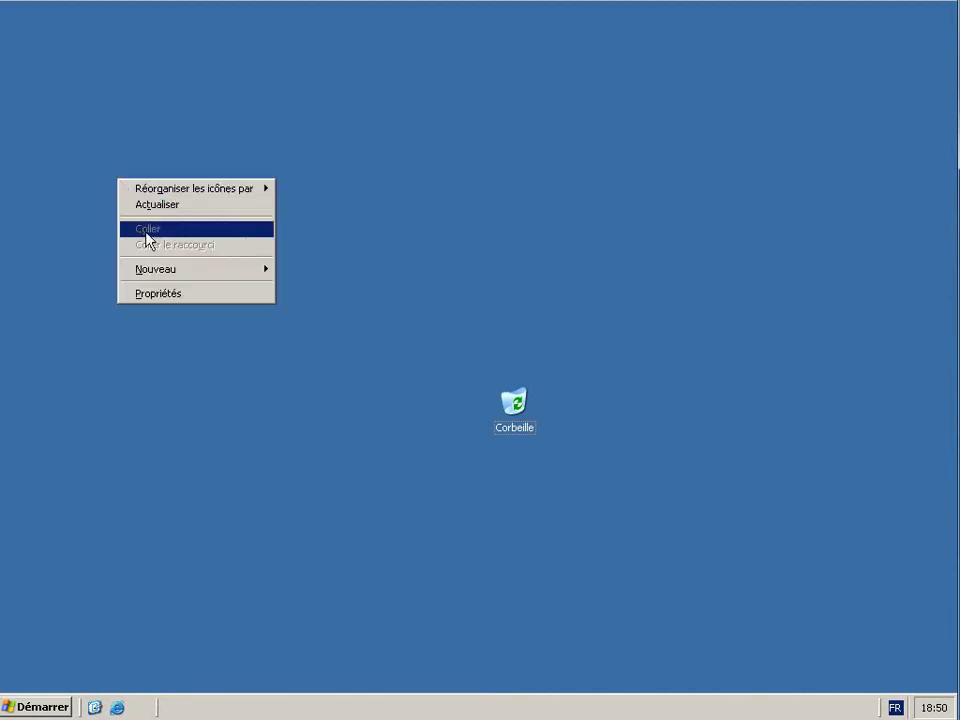
pyautogui.click(163, 293)
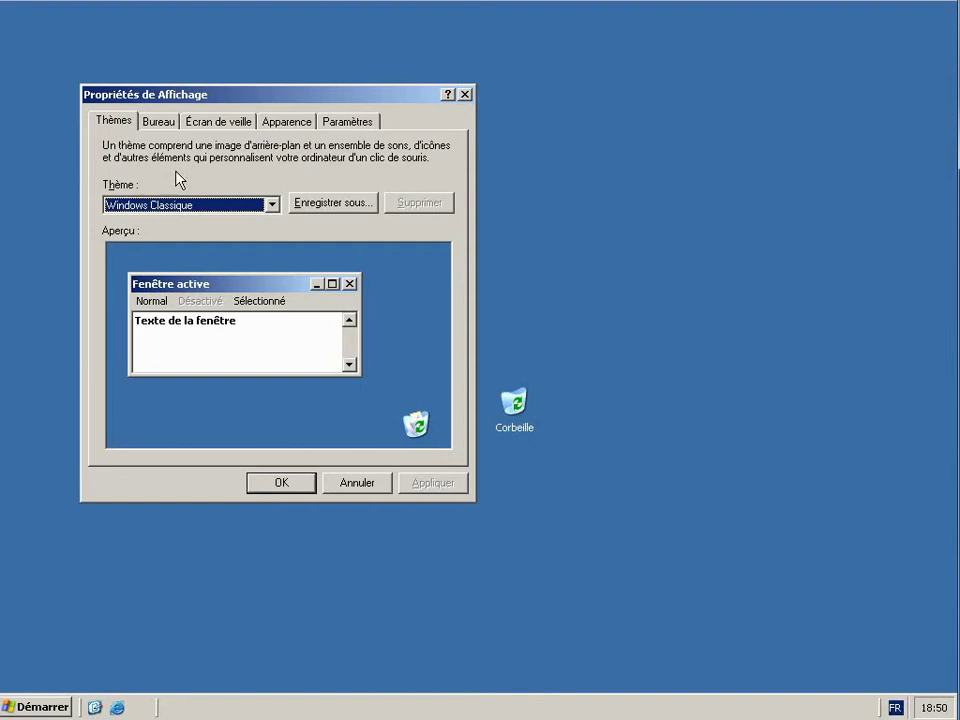
pyautogui.click(160, 123)
pyautogui.click(195, 456)
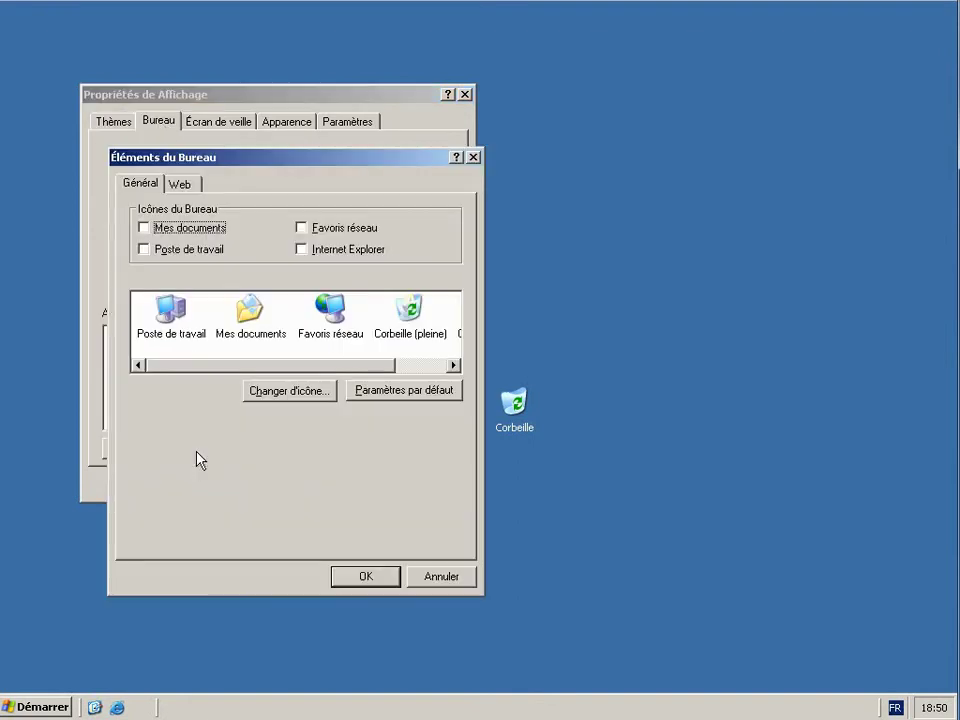
pyautogui.click(176, 231)
pyautogui.click(171, 250)
pyautogui.click(303, 229)
pyautogui.click(316, 253)
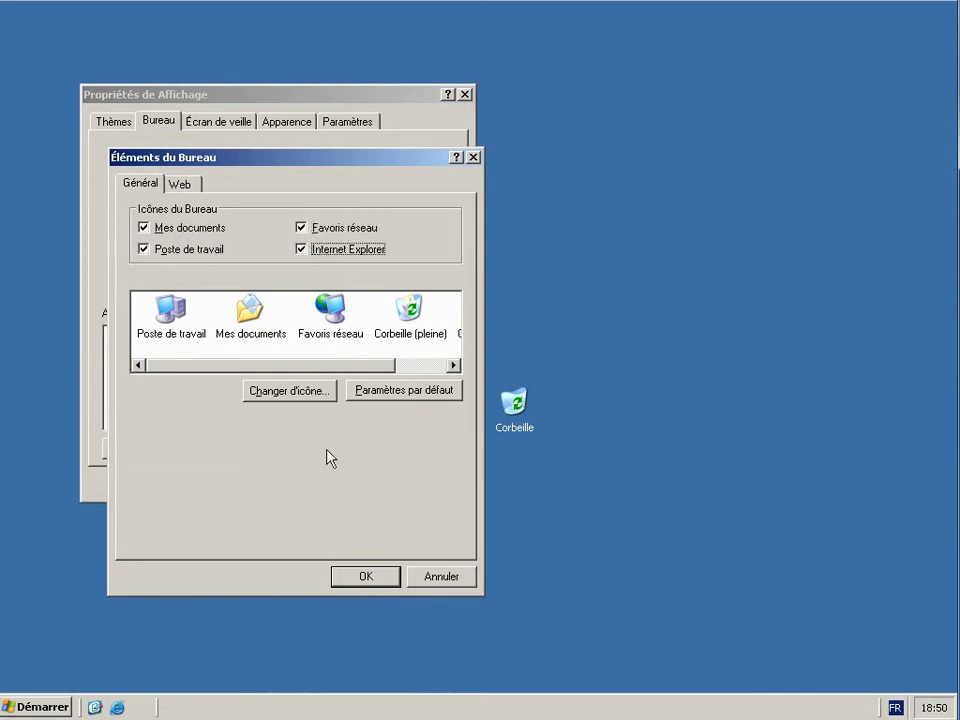
pyautogui.click(367, 575)
pyautogui.click(299, 488)
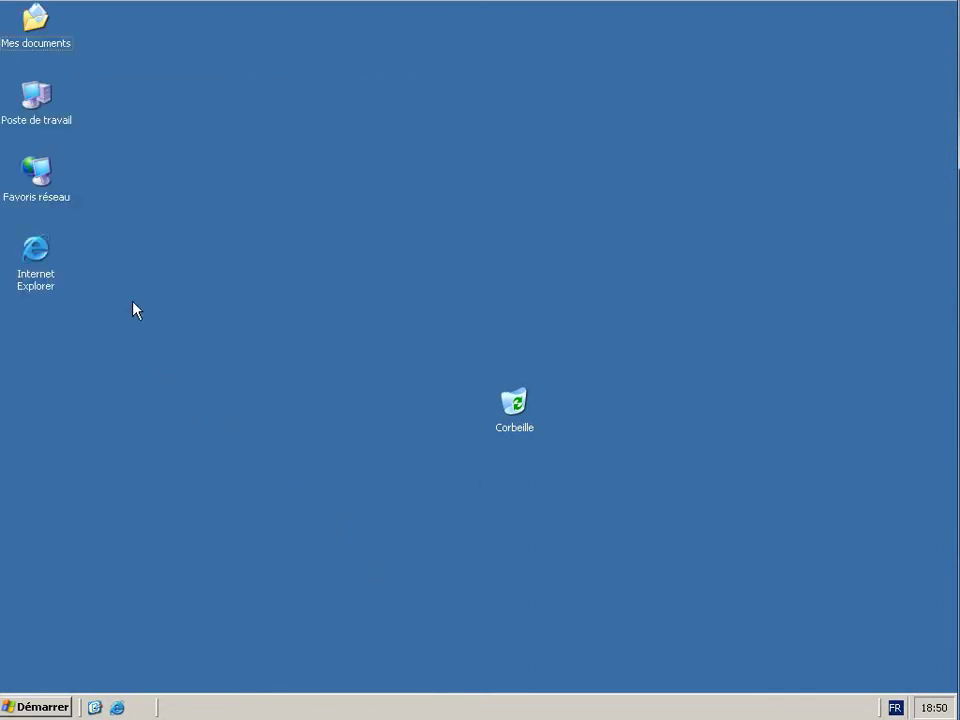
# Open the Protocole Internet (TCP/IP) properties of the Connexion au réseau local network connection
pyautogui.rightClick(46, 186)
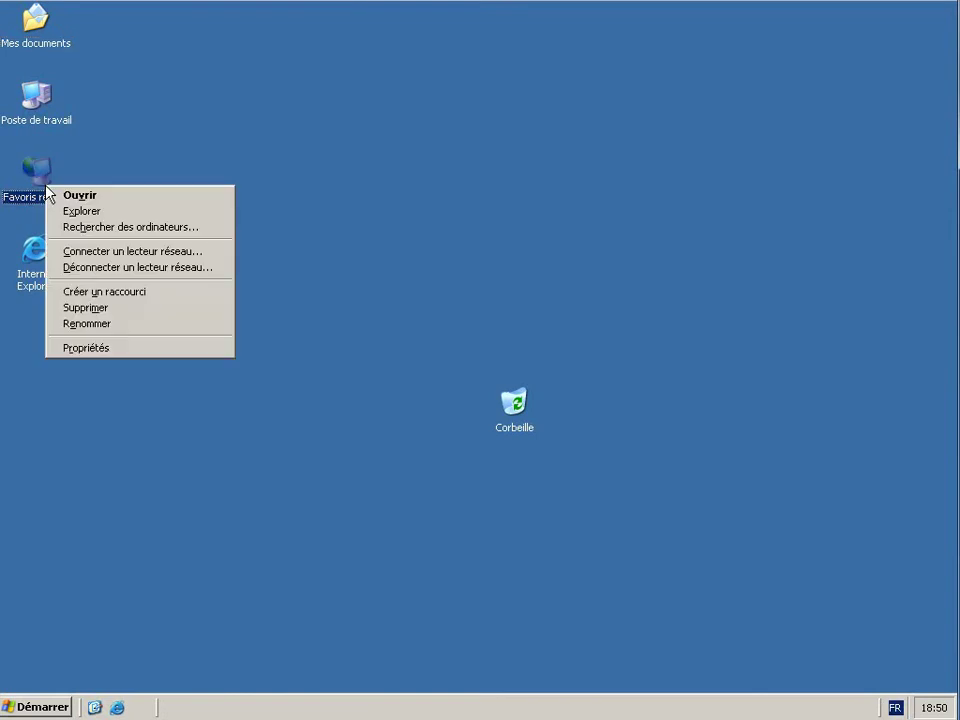
pyautogui.click(86, 347)
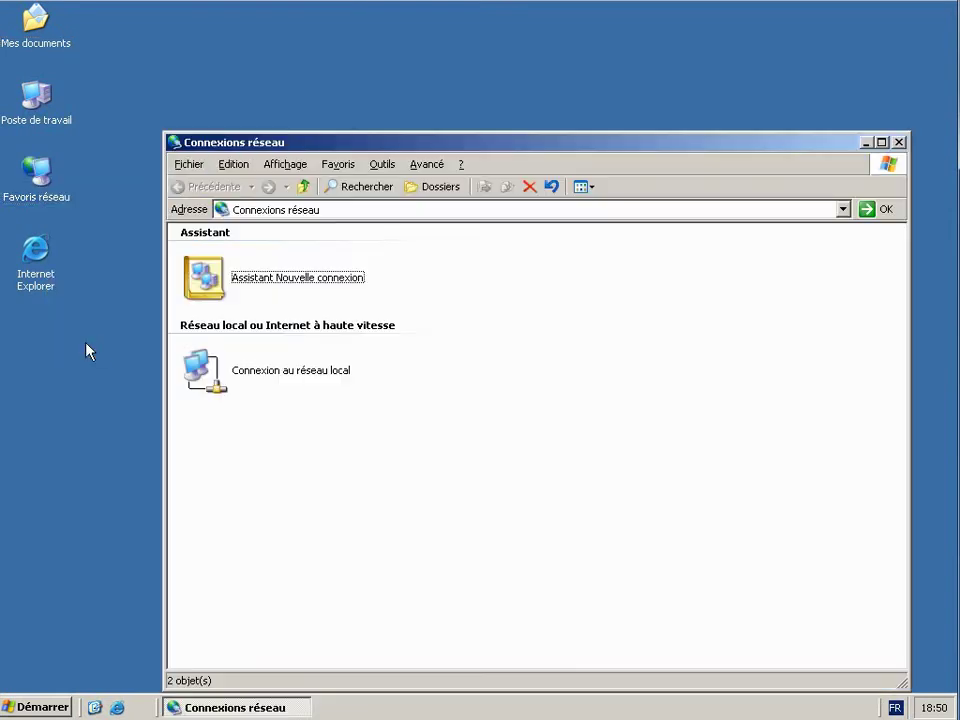
pyautogui.rightClick(247, 380)
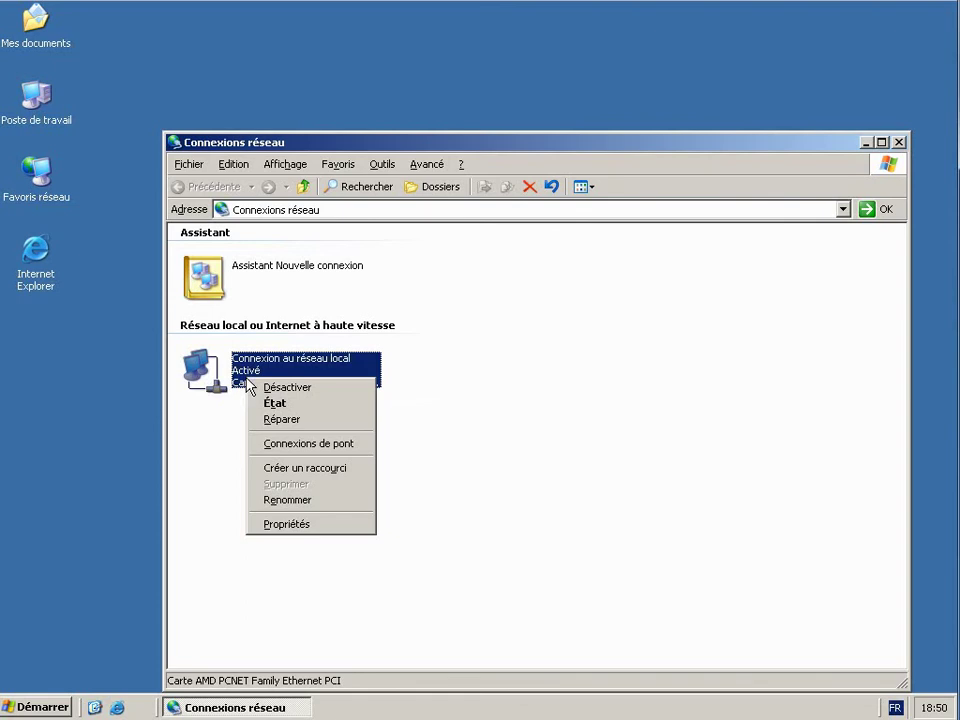
pyautogui.click(292, 524)
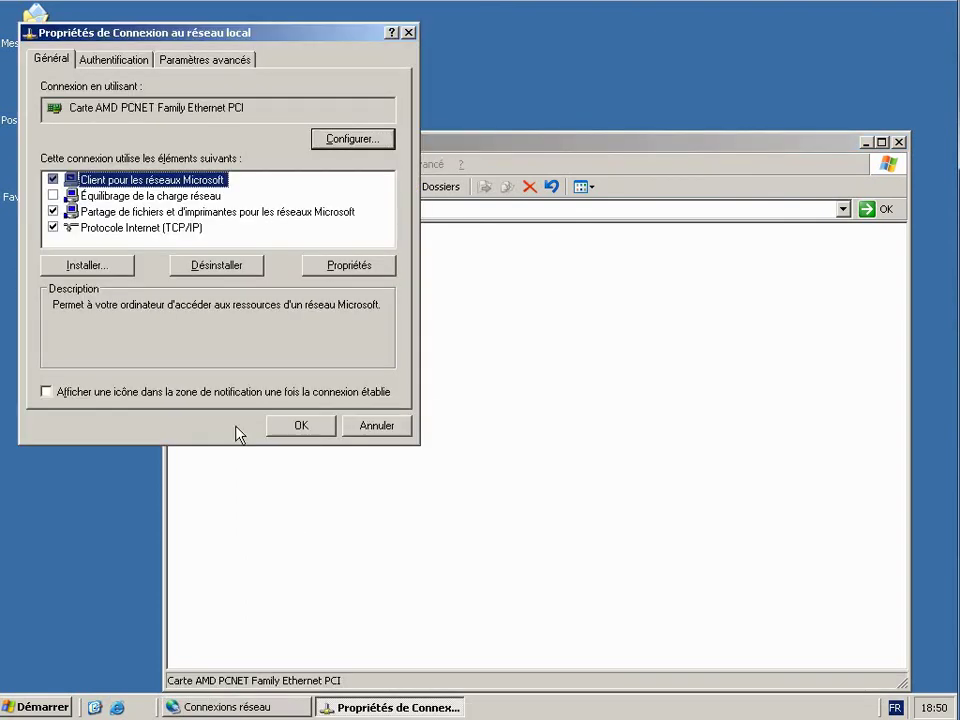
pyautogui.doubleClick(126, 228)
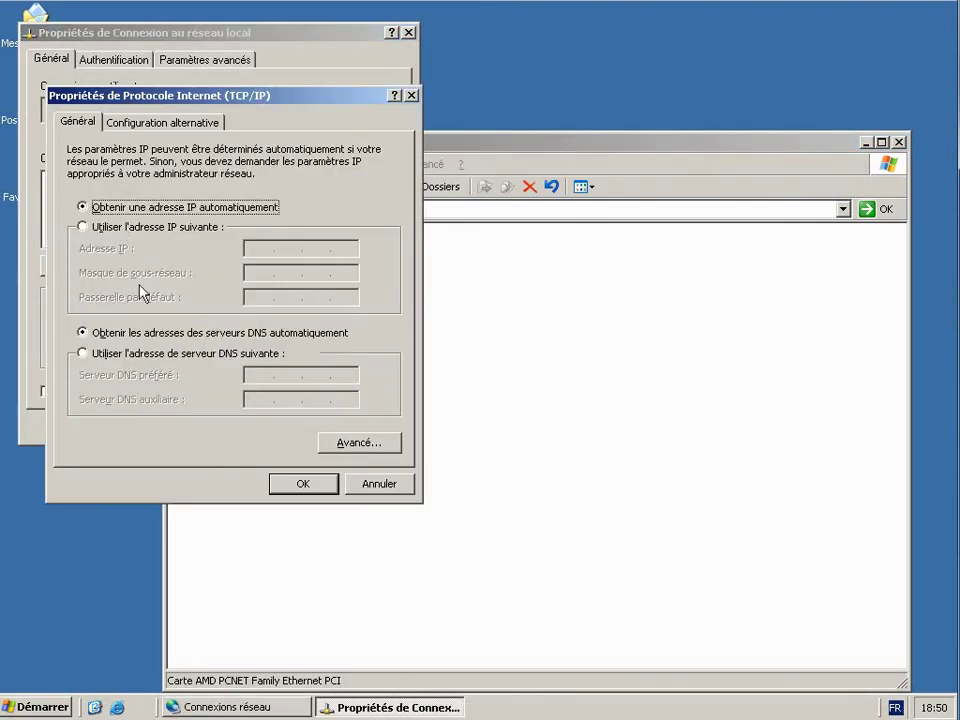
# Assign static IP address 192.168.0.25, subnet mask 255.255.255.0, default gateway 192.168.0.254 and preferred DNS server 192.168.0.20, save the settings and close Connexions réseau
pyautogui.click(104, 227)
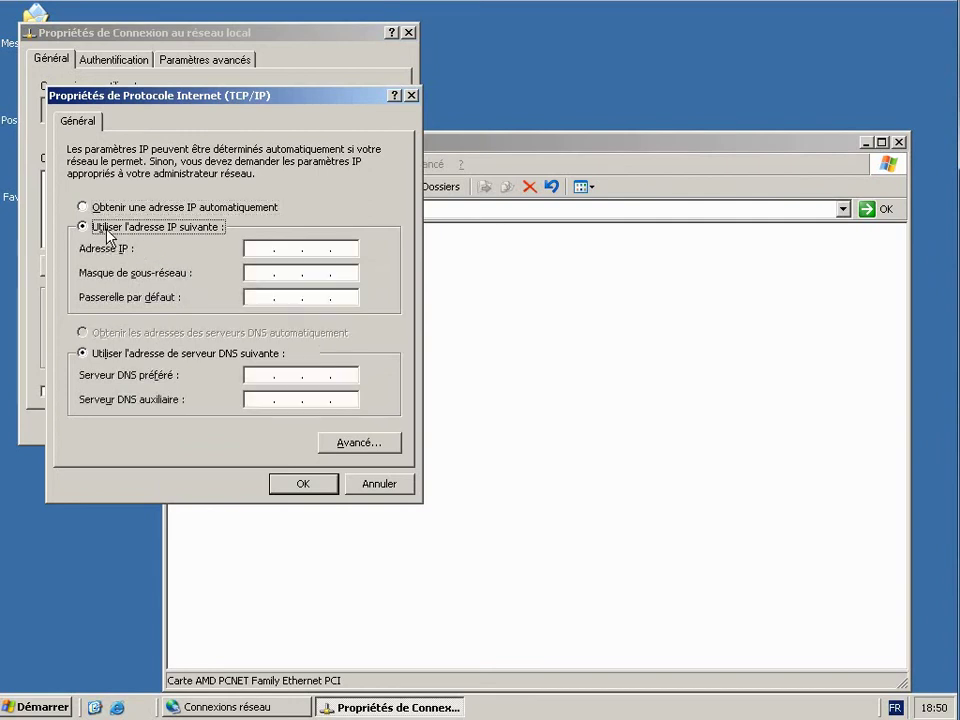
pyautogui.click(248, 249)
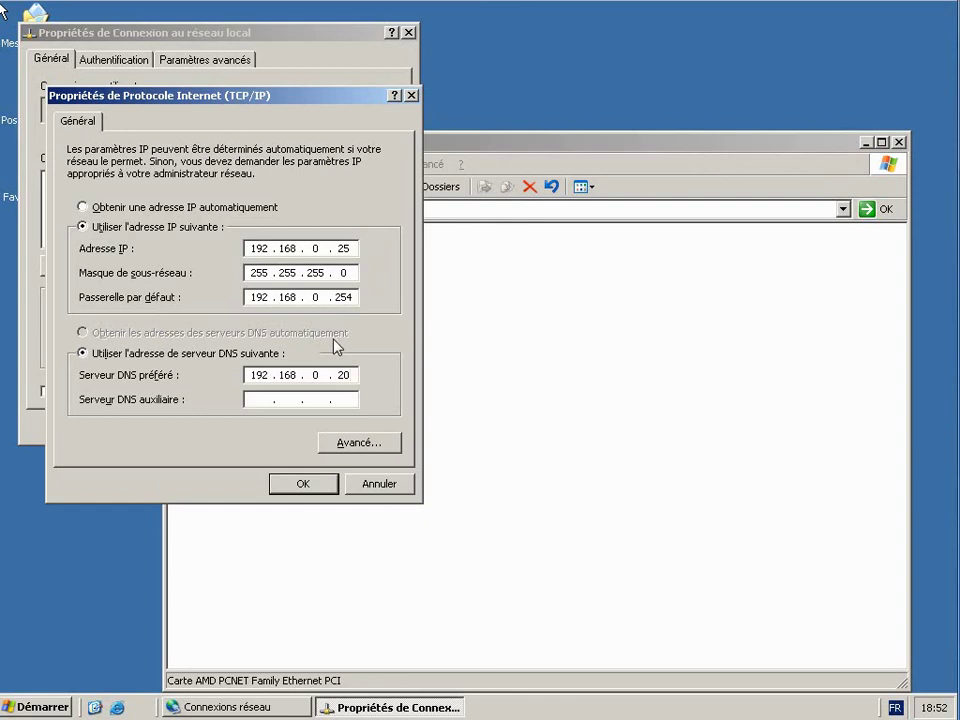
pyautogui.click(302, 483)
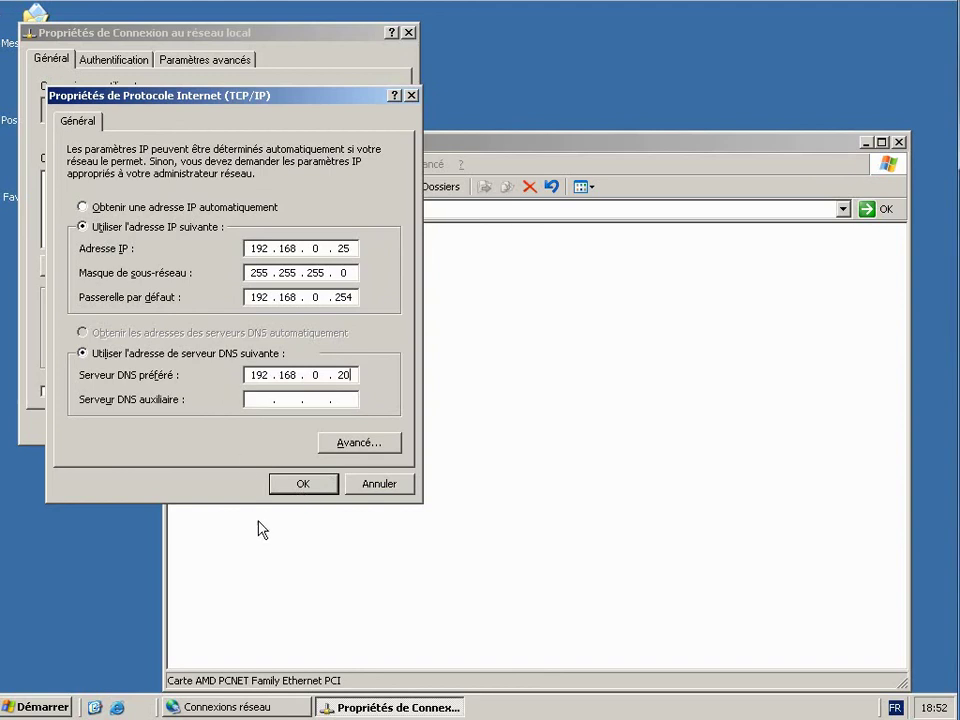
pyautogui.click(300, 487)
pyautogui.click(302, 428)
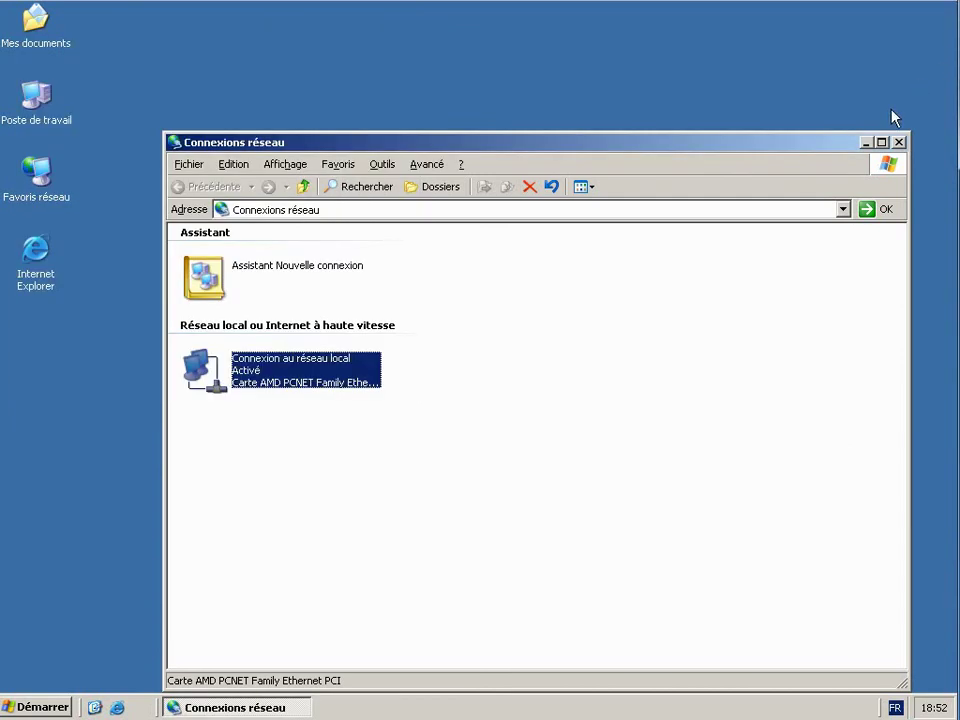
pyautogui.click(902, 142)
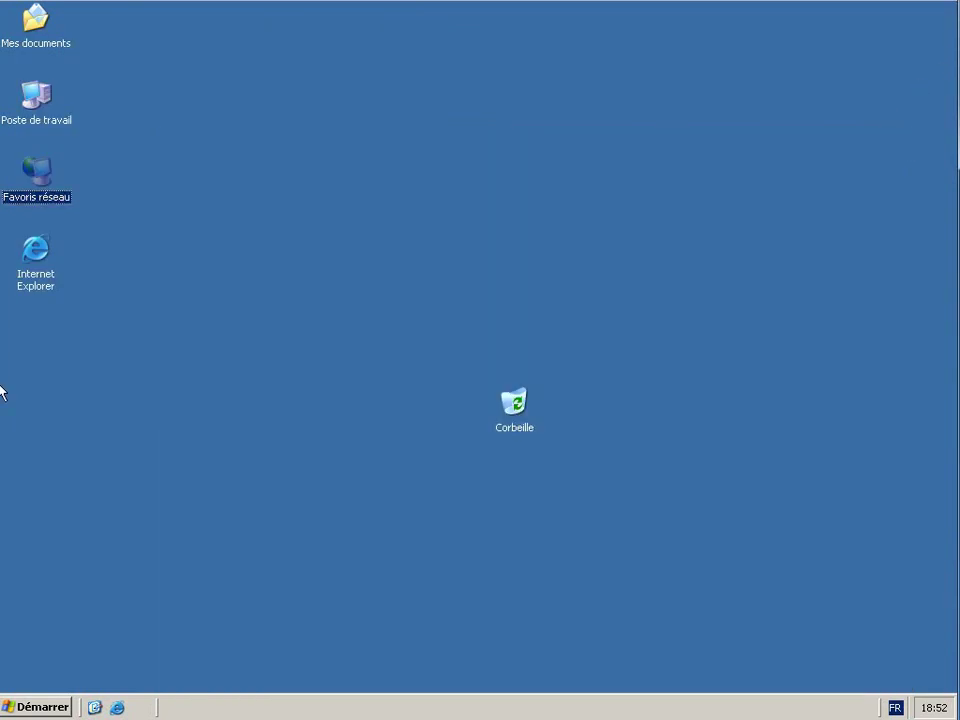